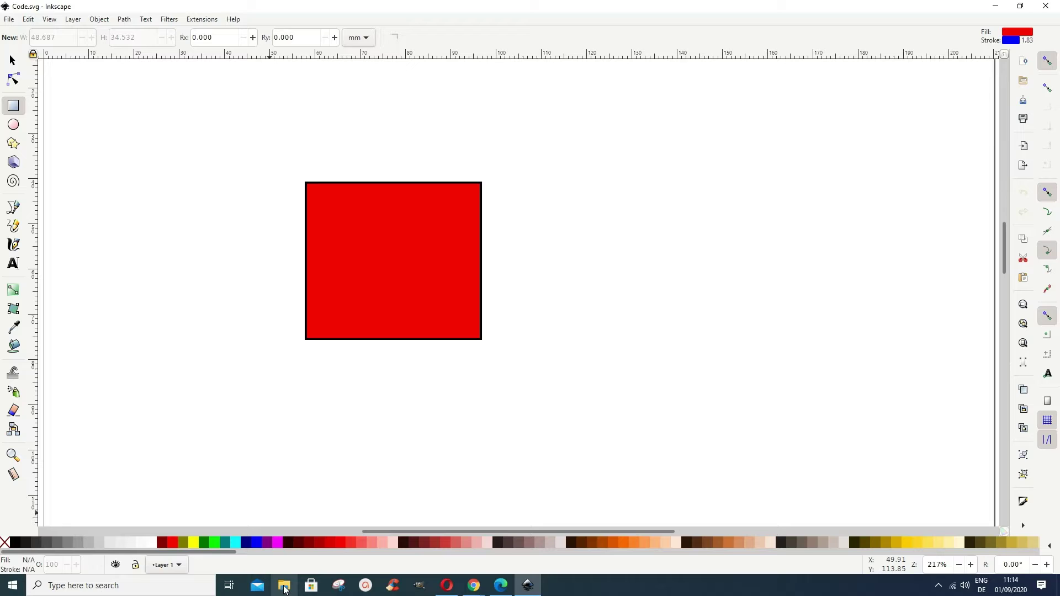
Open File Explorer and show the context menu for Code.svg under Recent files.
click(284, 588)
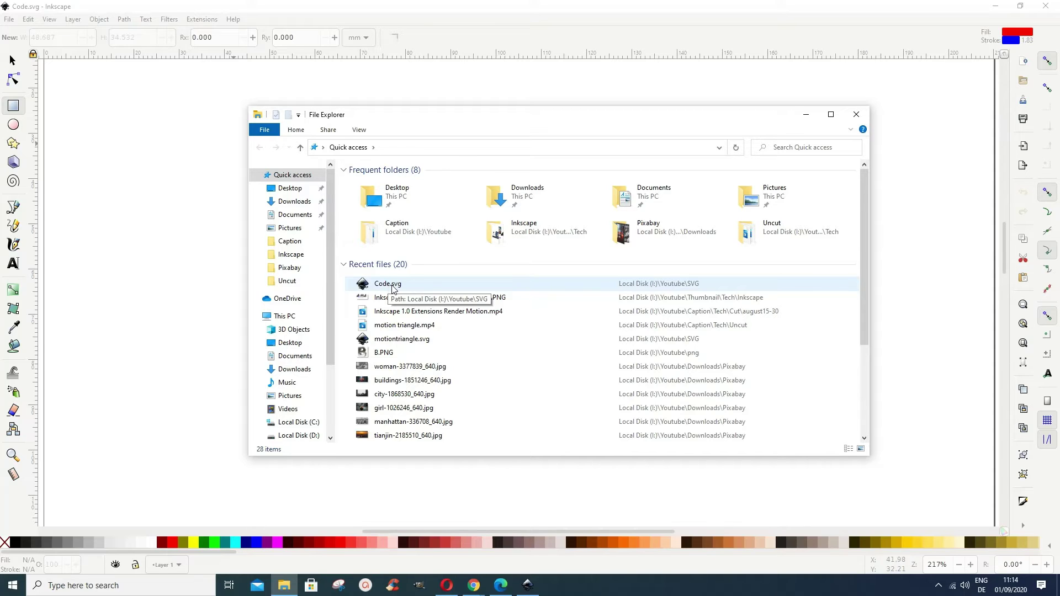
right_click(392, 286)
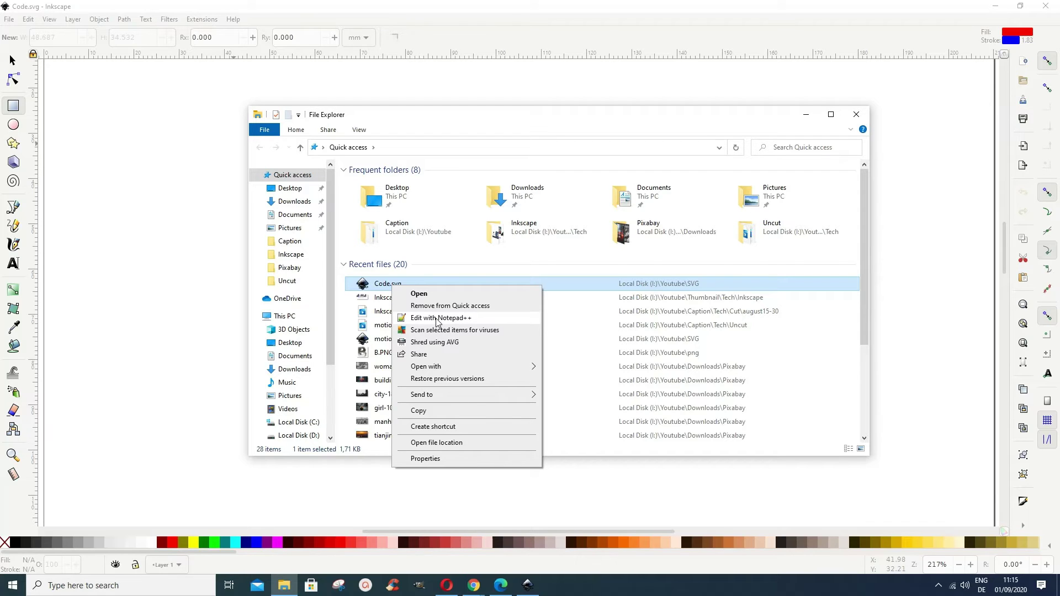
Open Code.svg as source code in Notepad++.
click(437, 320)
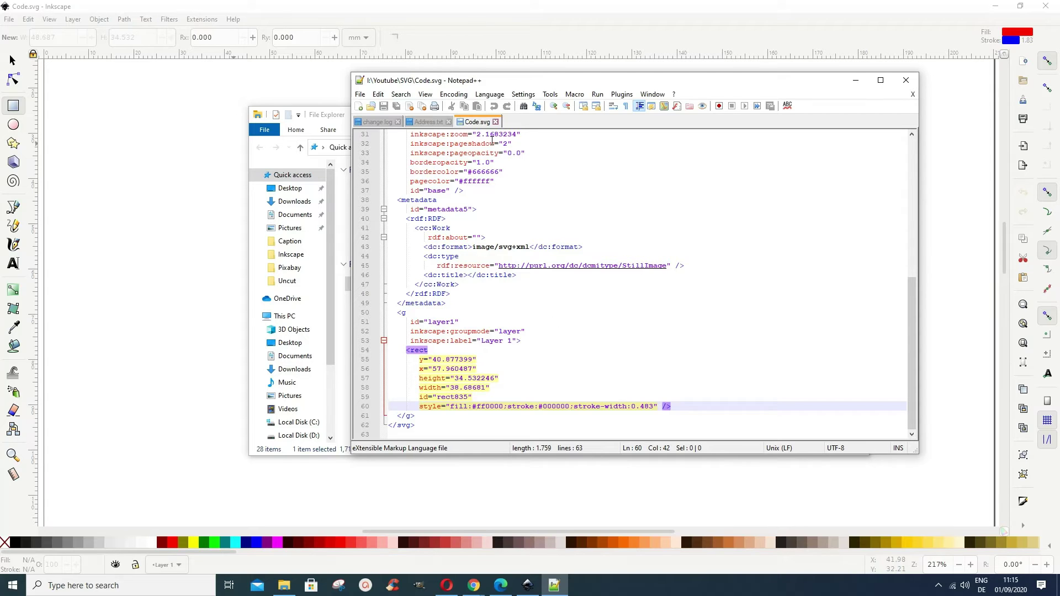
scroll(495, 288, up, 5)
scroll(486, 292, down, 5)
Close File Explorer and move Notepad++ to the right so the red rectangle shows.
click(325, 118)
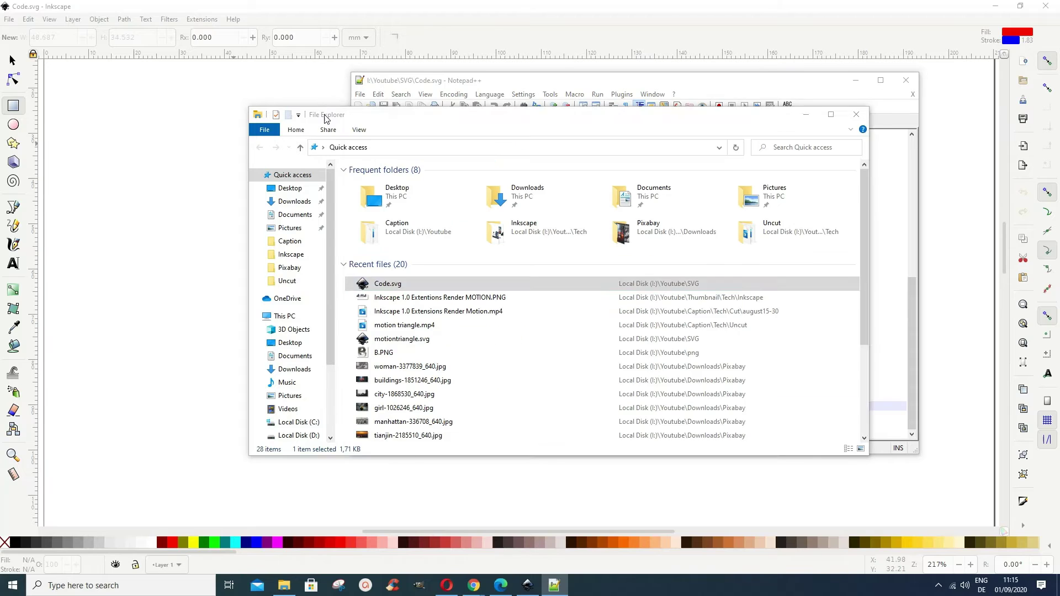
click(856, 115)
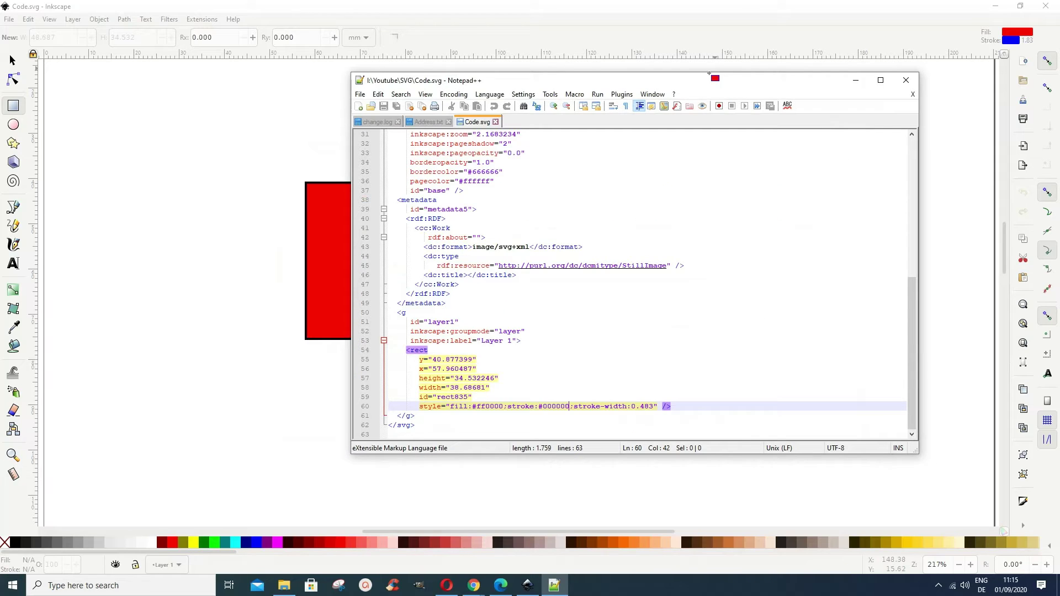
drag(704, 87, 827, 86)
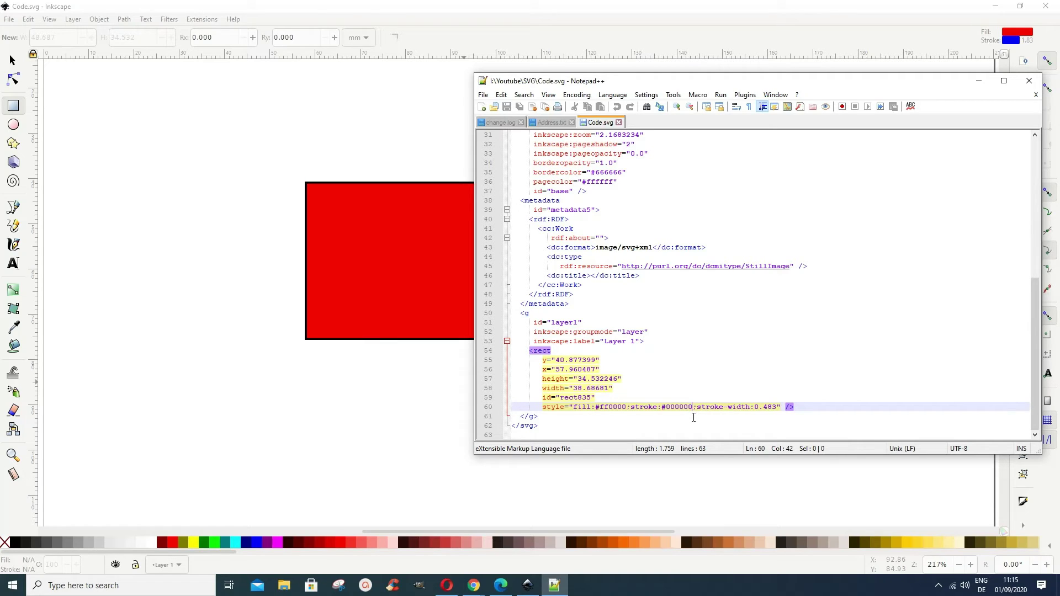
Change the rectangle's stroke to #0000ff and its height to 64.532246 in the code.
key(BackSpace)
key(BackSpace)
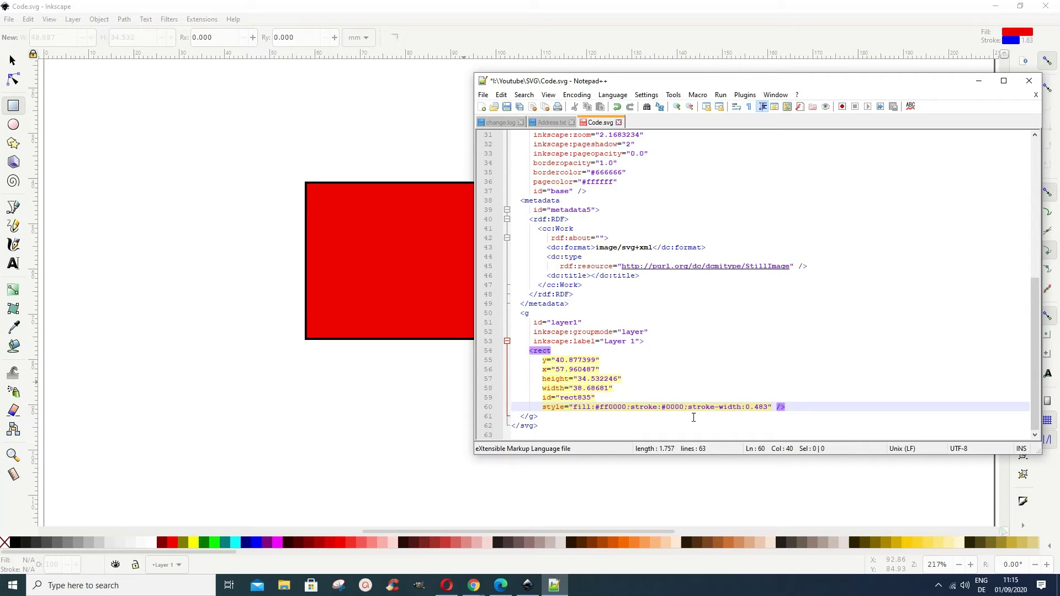
text(ff)
click(582, 380)
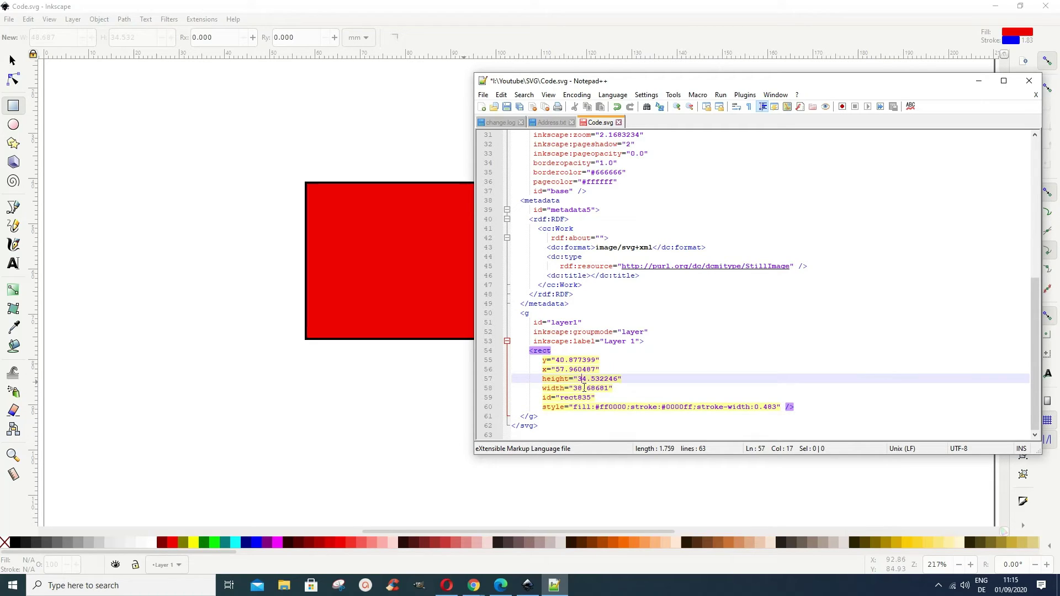
key(BackSpace)
text(6)
Save Code.svg in Notepad++ and return to Inkscape.
click(483, 95)
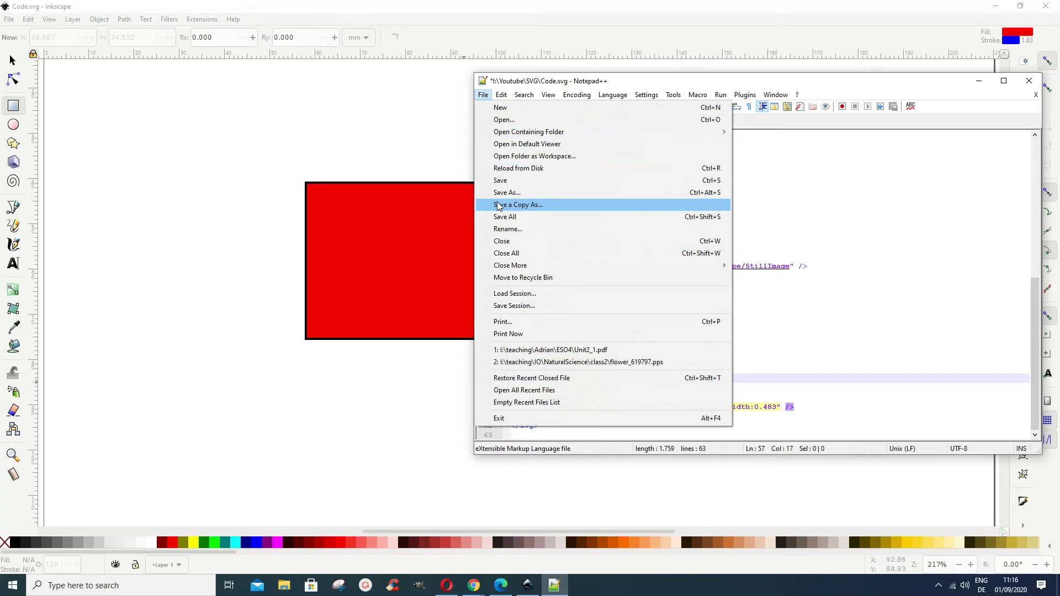
click(503, 180)
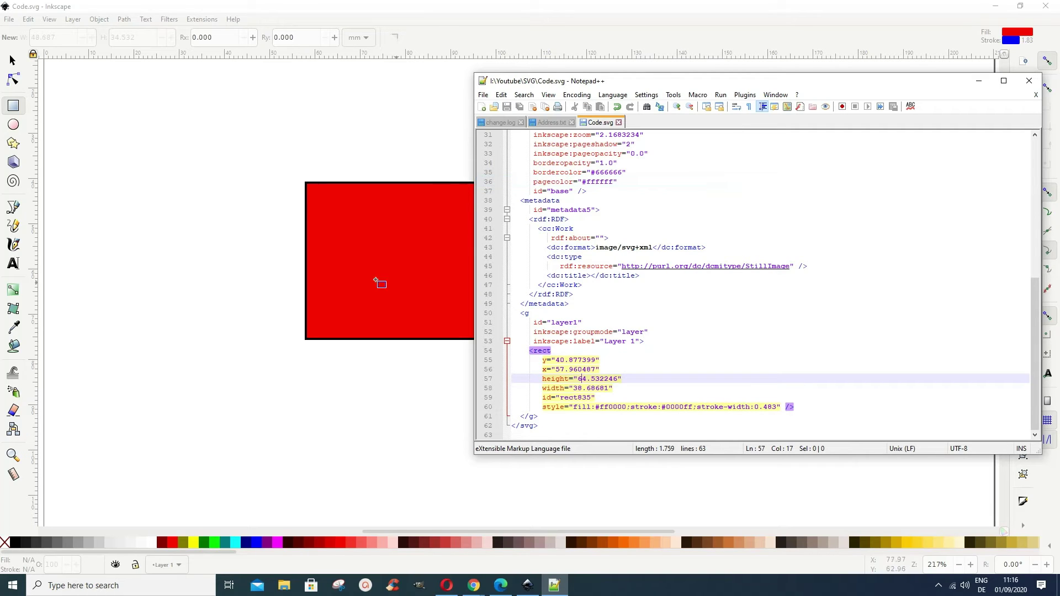
click(238, 180)
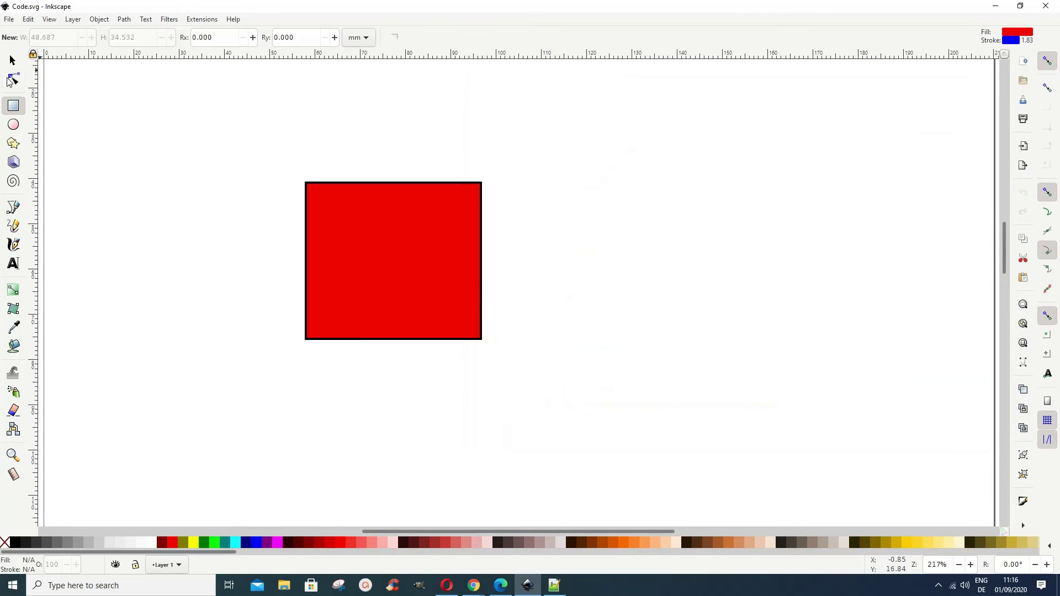
Close Code.svg and reopen it from Open Recent so the taller, blue-outlined rectangle appears.
click(9, 21)
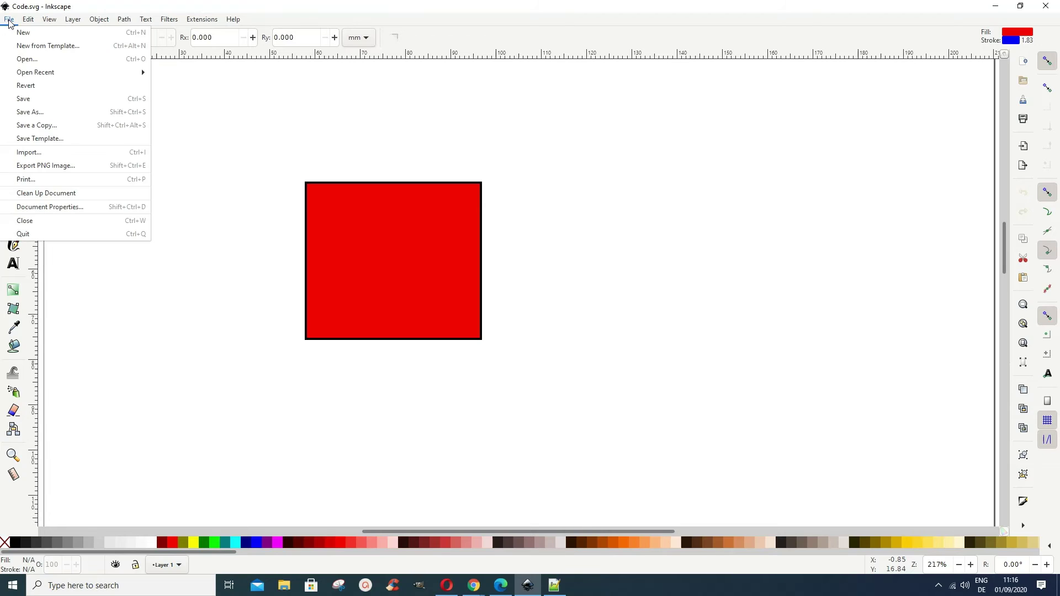
click(22, 222)
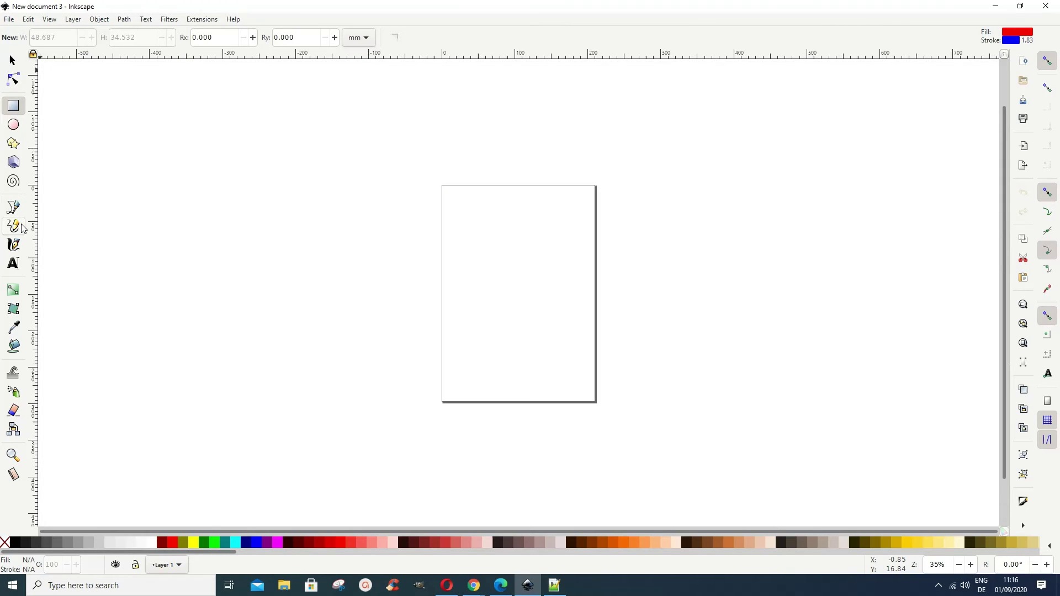
click(9, 21)
mouse_move(33, 72)
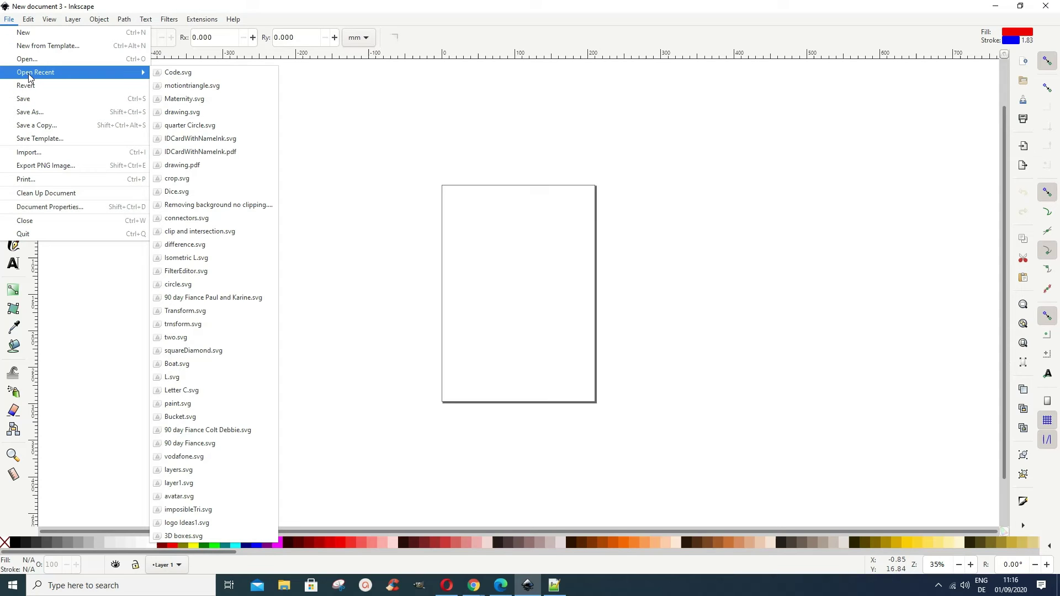
click(170, 77)
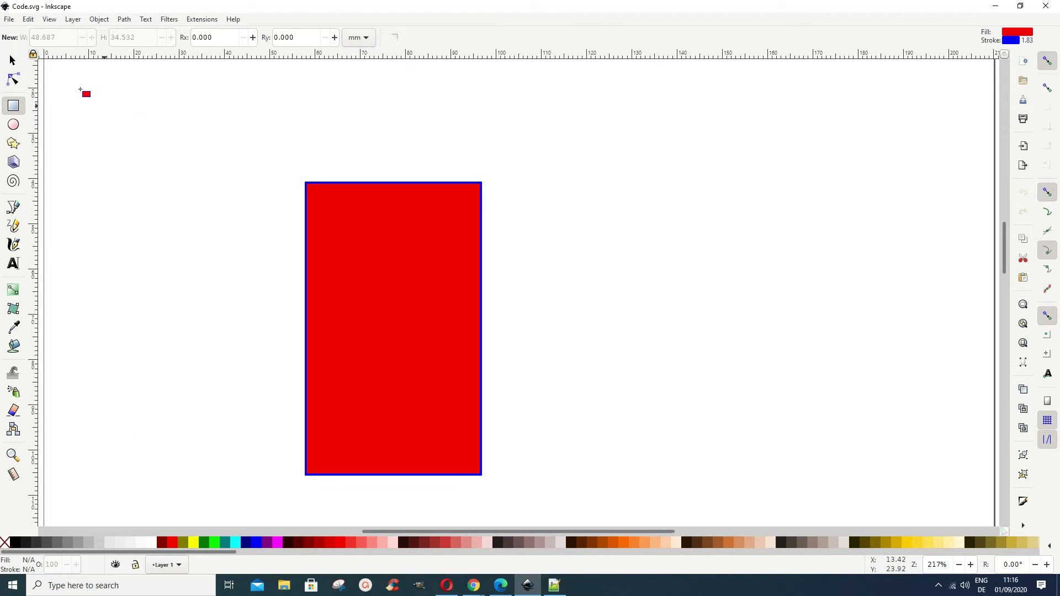
Open the XML Editor and select the rectangle to list its attributes, height 64.532246.
click(28, 19)
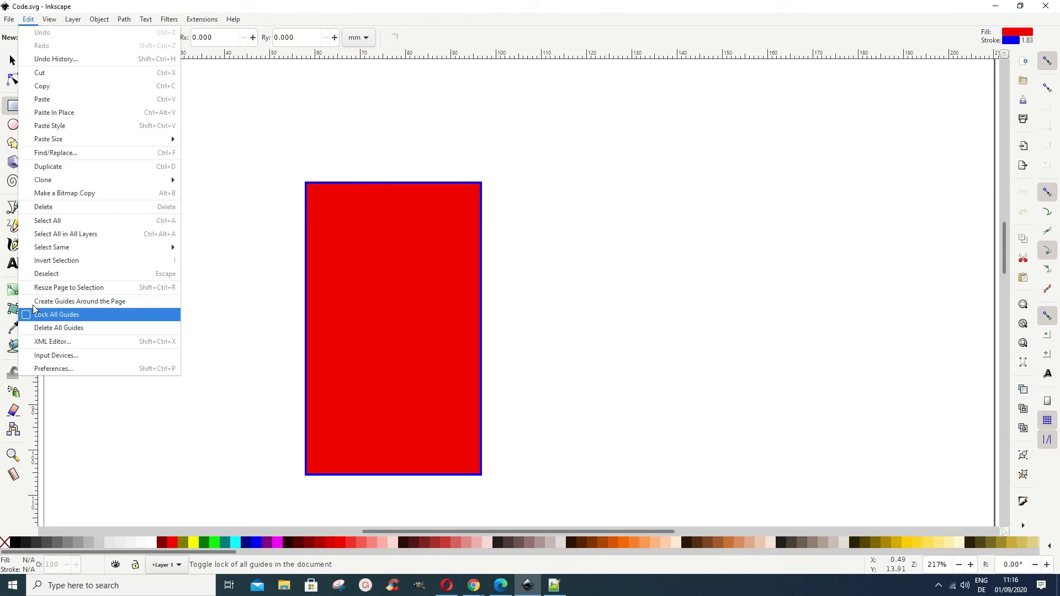
click(50, 347)
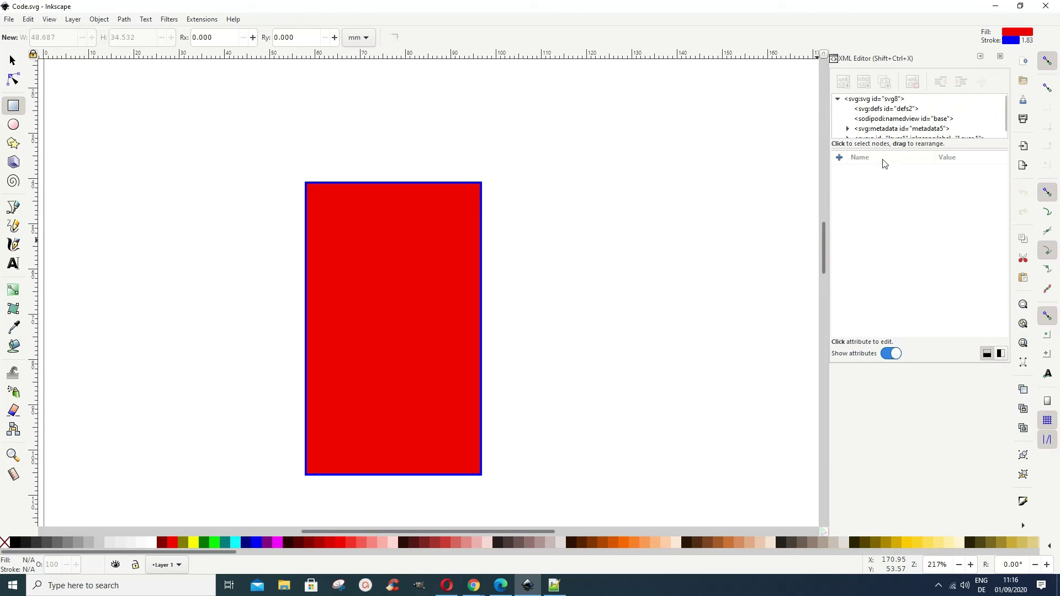
click(11, 61)
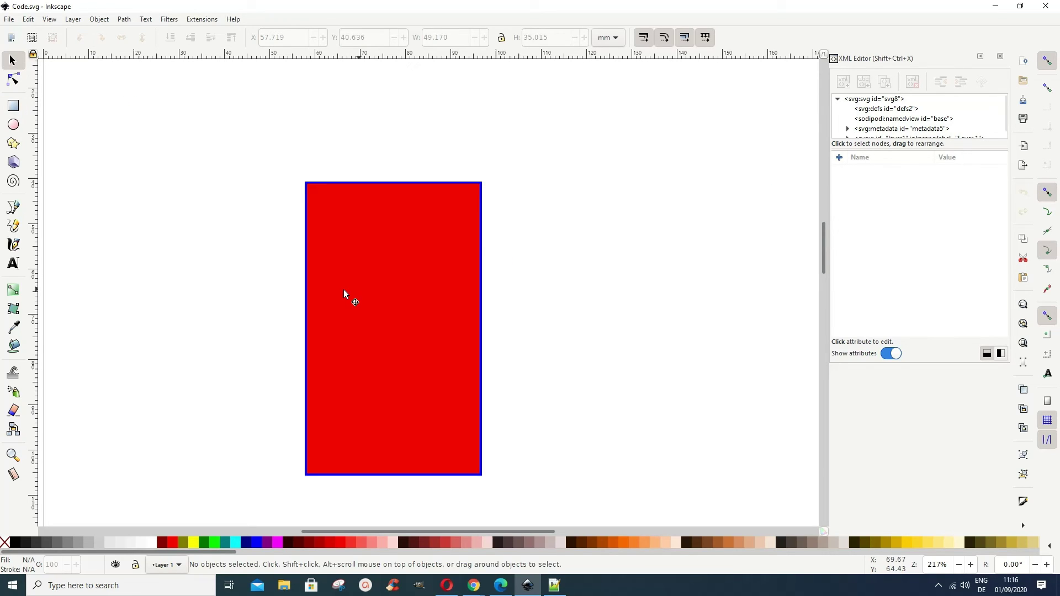
click(380, 294)
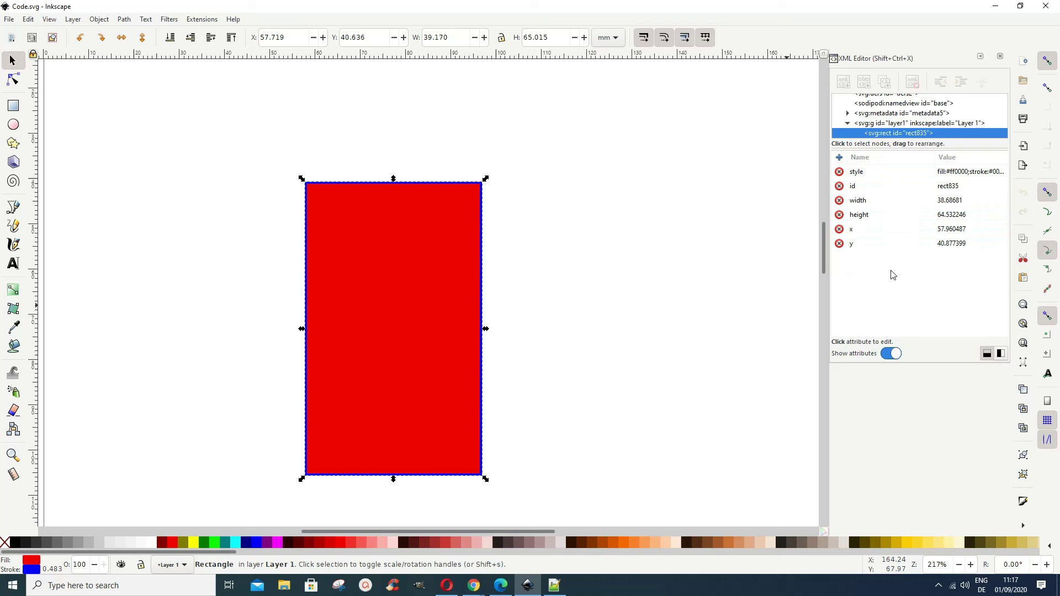
Change the rectangle's style stroke from #0000ff to #000000 in the XML Editor.
click(945, 232)
drag(831, 260, 703, 264)
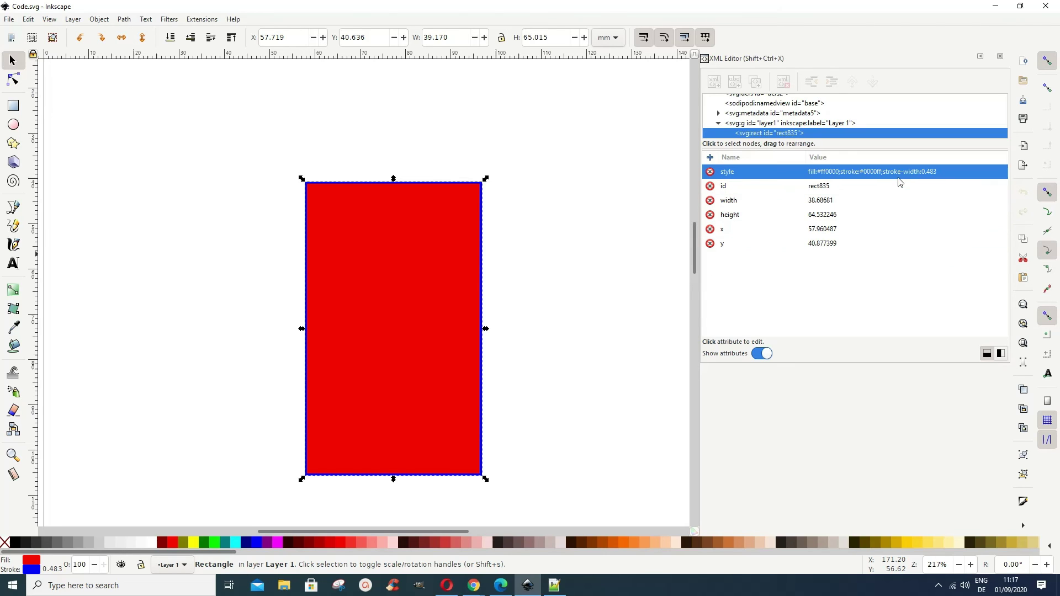
click(873, 173)
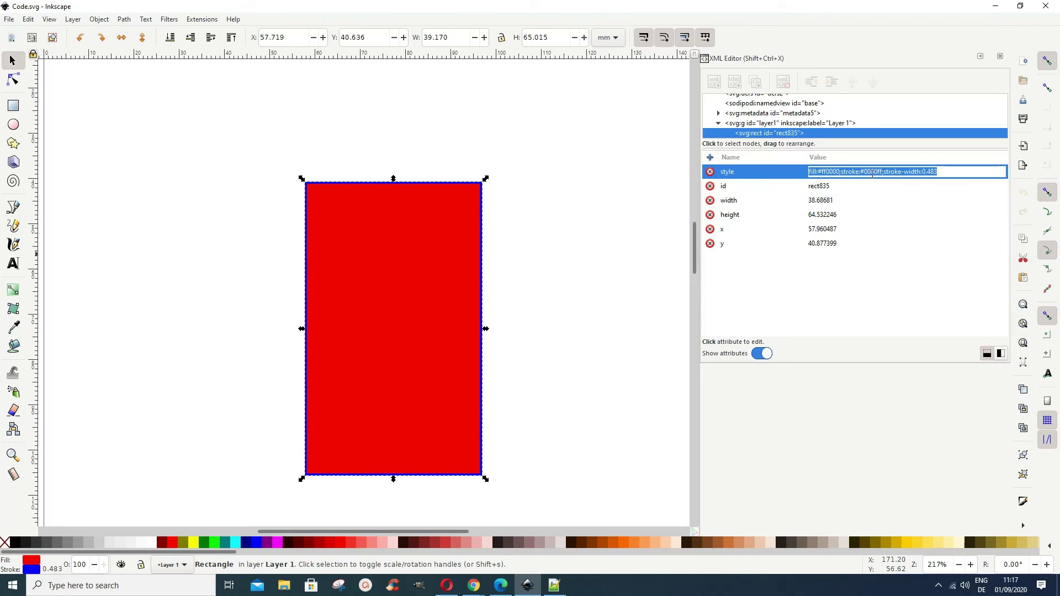
click(880, 173)
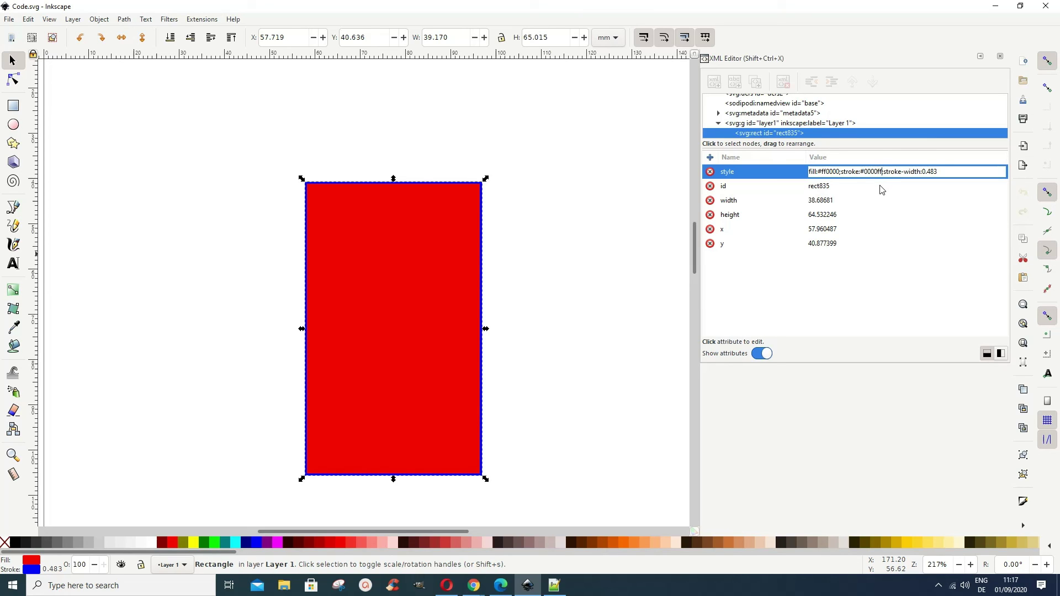
key(BackSpace)
key(BackSpace)
text(00)
key(Return)
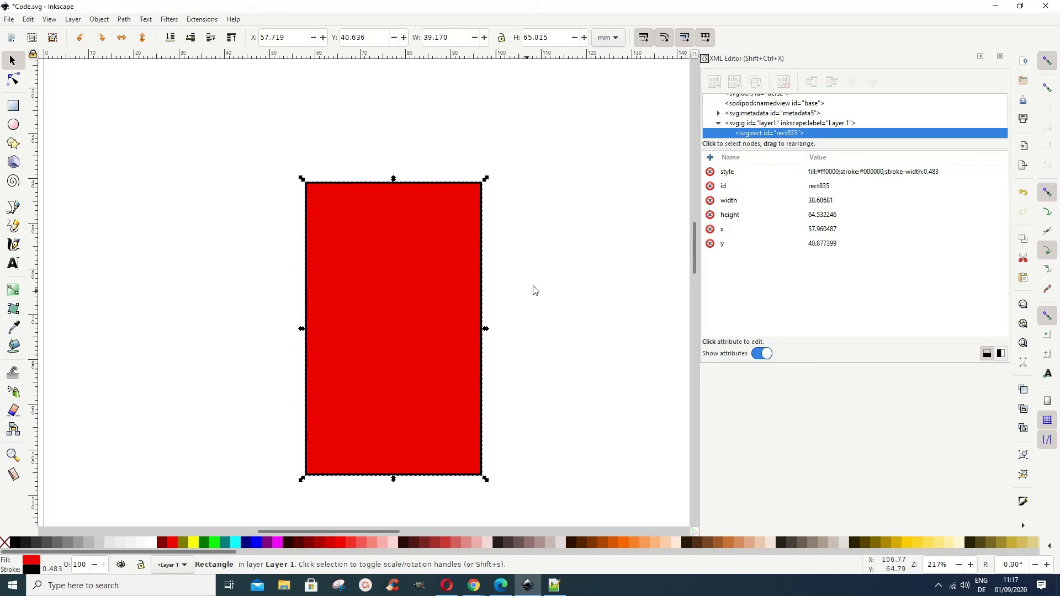